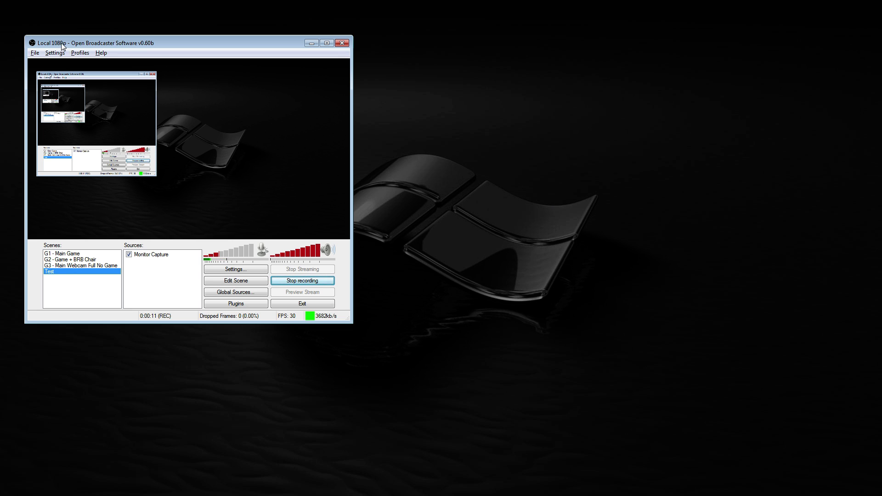
- Load the 'type 720p 60fps' settings profile and view its Encoding page: 2500 max bitrate, AAC 192
left_click(54, 54)
left_click(55, 63)
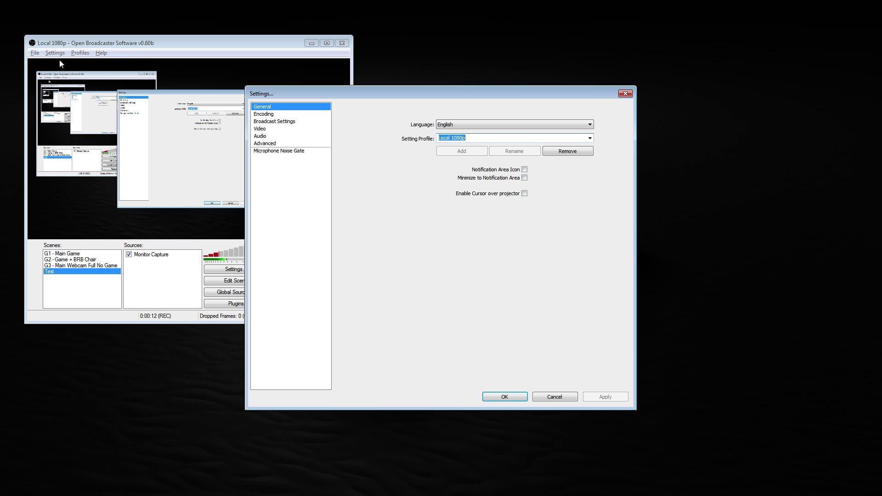
left_click(590, 138)
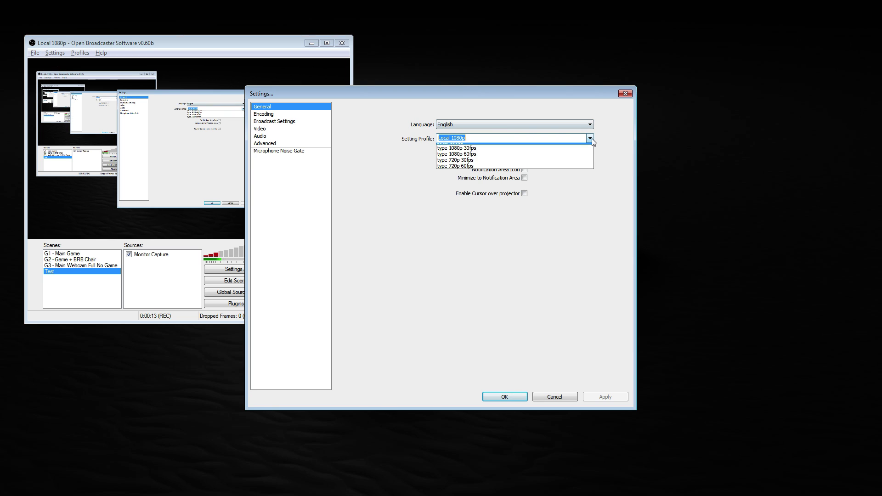
left_click(514, 170)
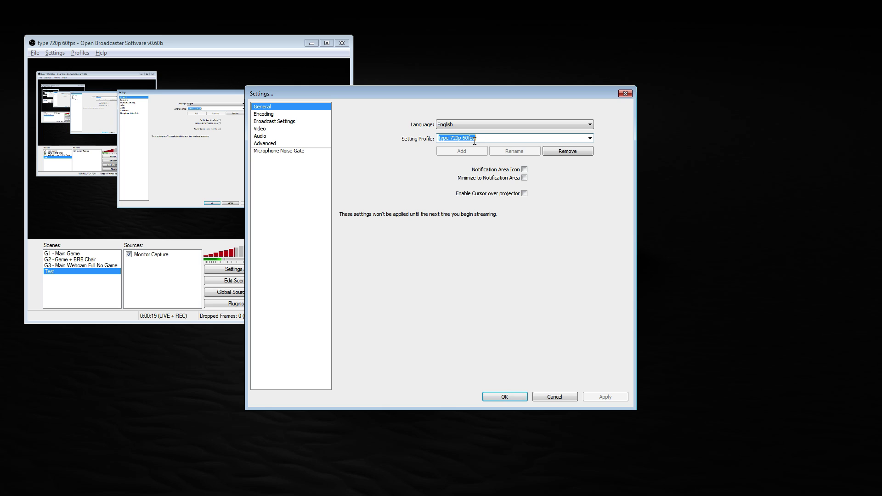
left_click(272, 115)
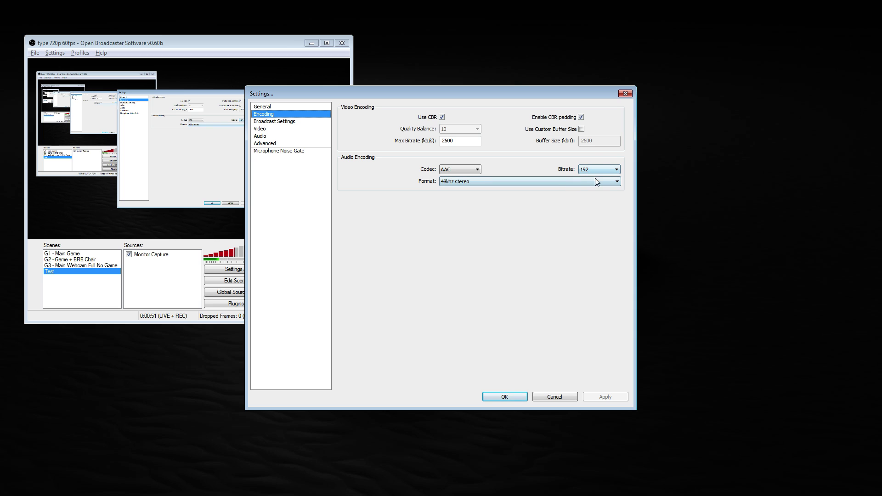
- Check the Broadcast Settings, leaving the Twitch server at US Central: Dallas, TX
left_click(302, 121)
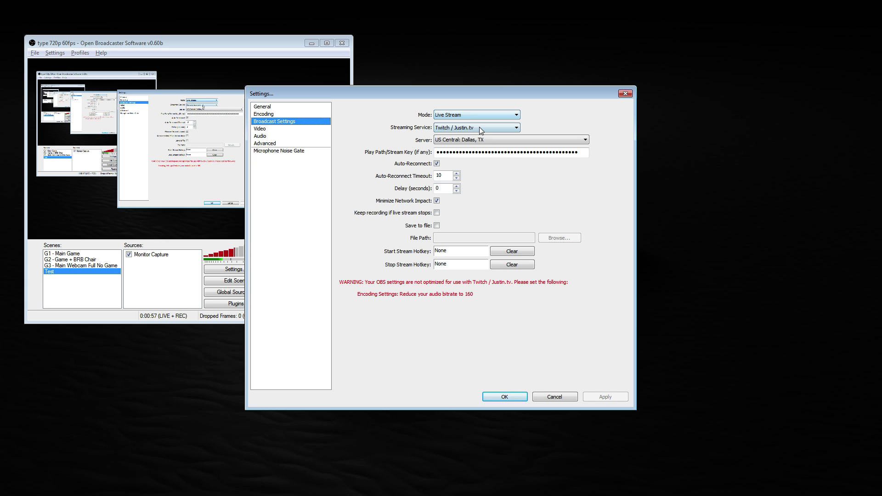
left_click(477, 140)
left_click(478, 140)
- On the Video page, keep the NVIDIA GeForce GTX 570 adapter and choose the Lanczos scaling filter
left_click(260, 129)
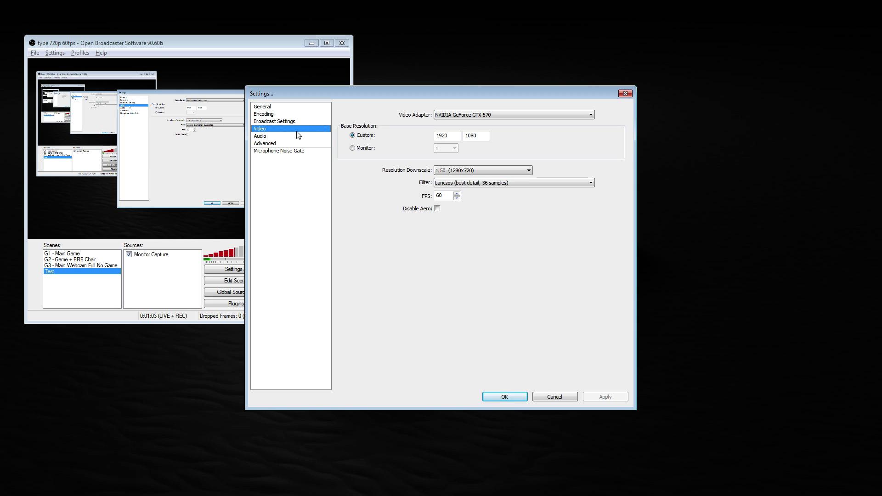
left_click(489, 116)
left_click(538, 113)
left_click(503, 114)
left_click(503, 114)
left_click(508, 184)
left_click(502, 202)
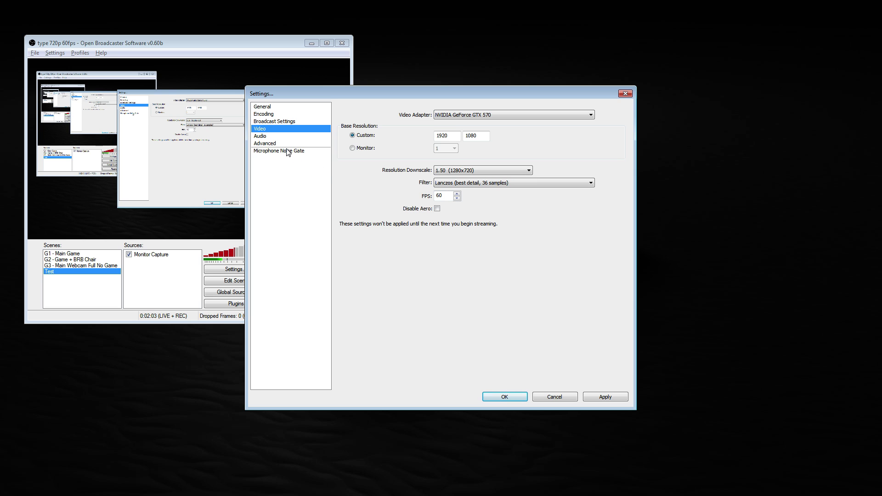
- Go to Audio settings without applying the video change, and select the Desktop Boost value
left_click(285, 138)
left_click(465, 283)
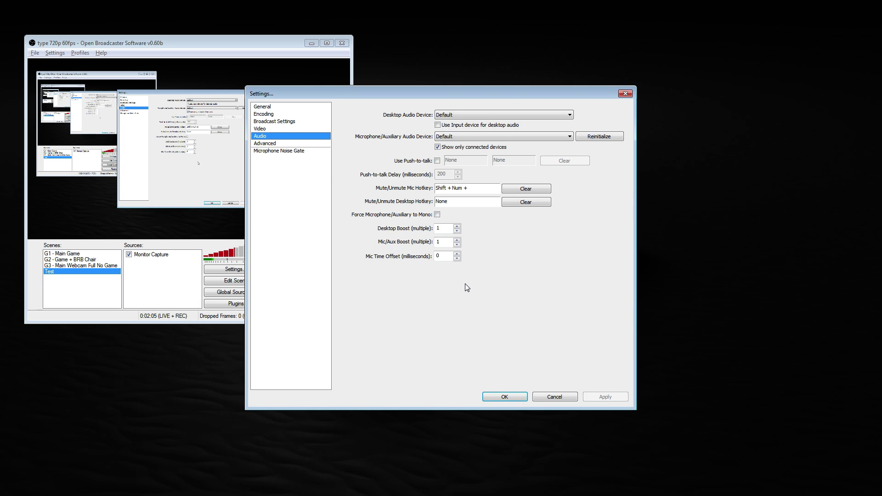
double_click(437, 228)
left_click(278, 144)
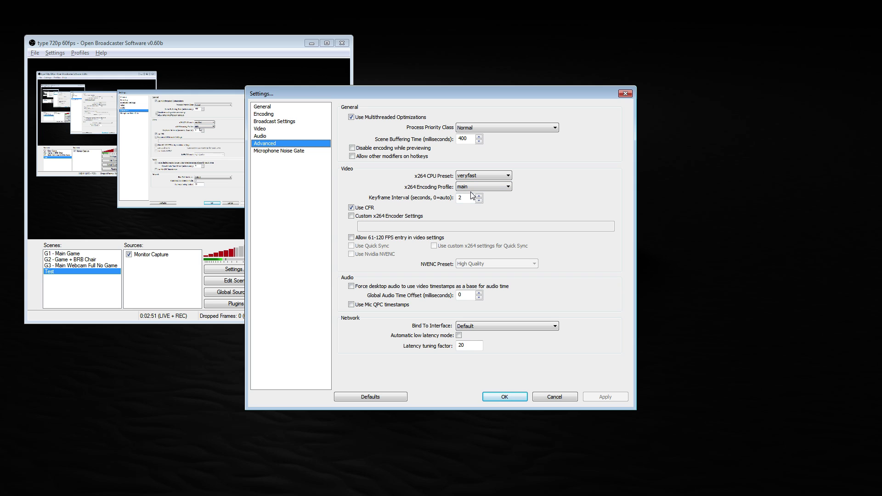
left_click(292, 114)
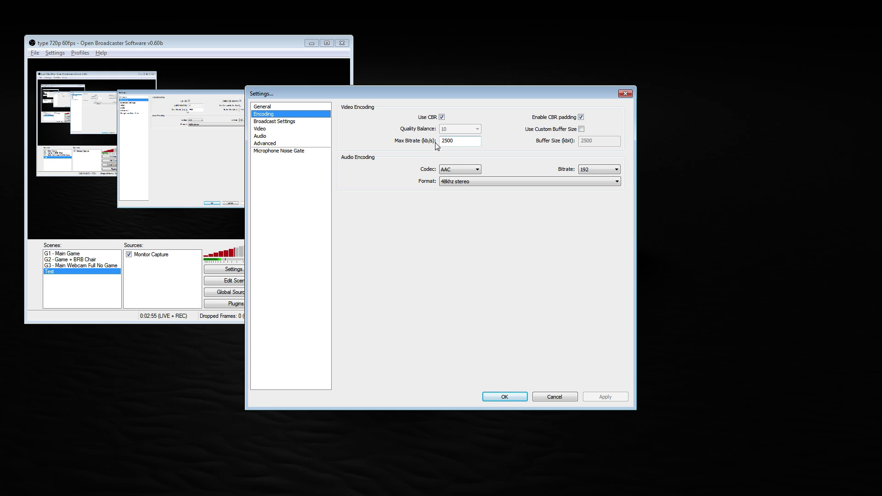
left_click(276, 144)
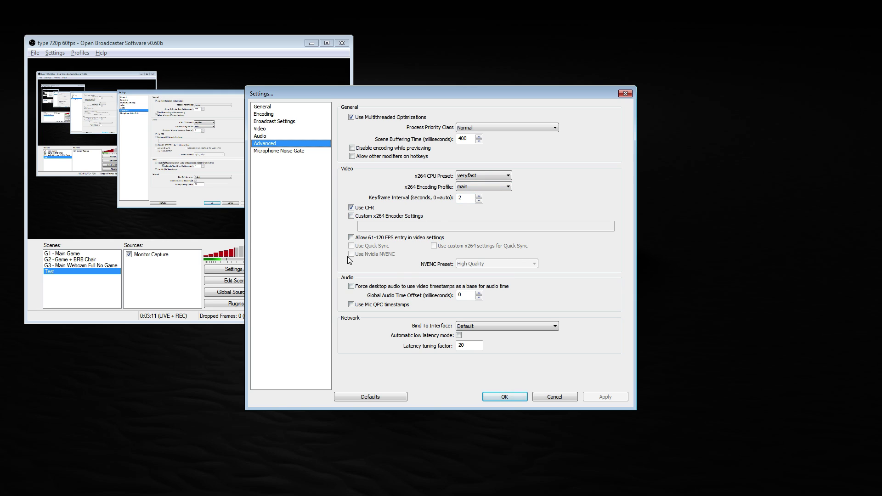
- Glance at the Microphone Noise Gate page, cancel Settings, and open the Global Sources list
left_click(286, 151)
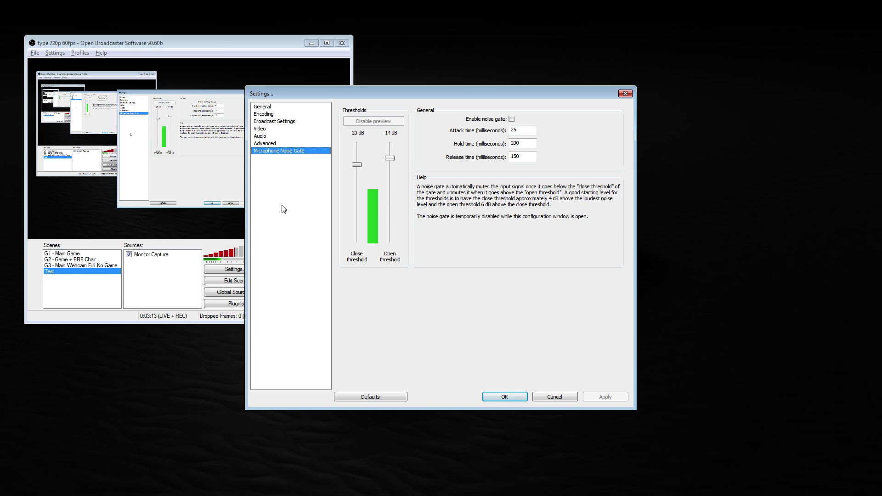
left_click(558, 398)
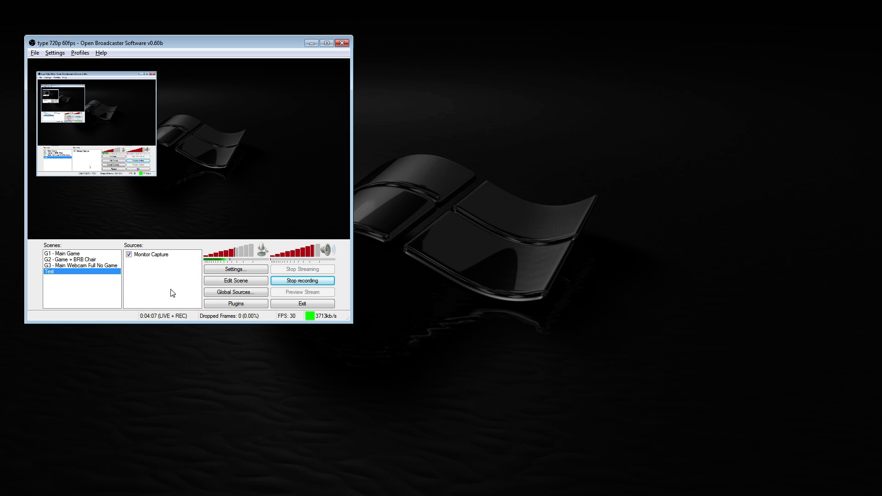
left_click(224, 295)
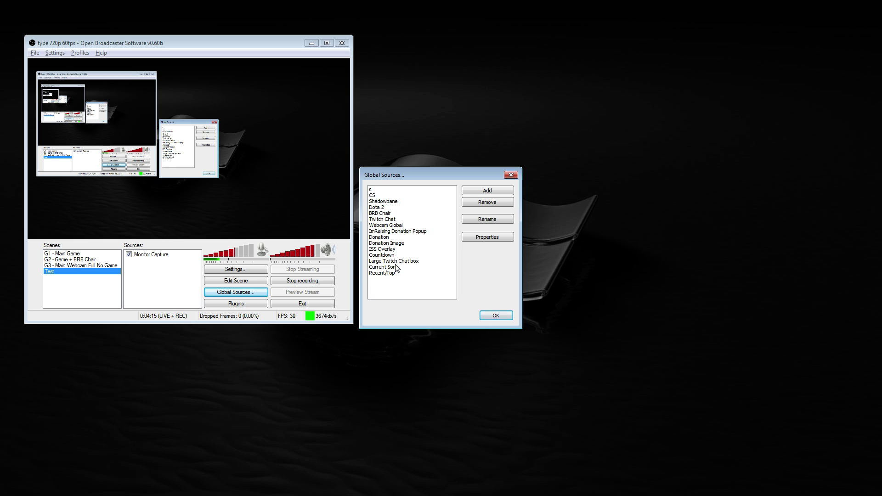
left_click(392, 226)
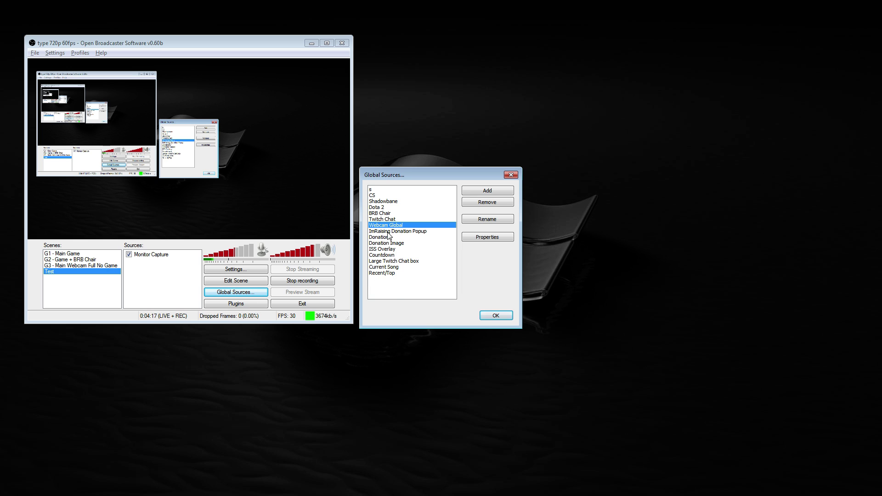
left_click(391, 203)
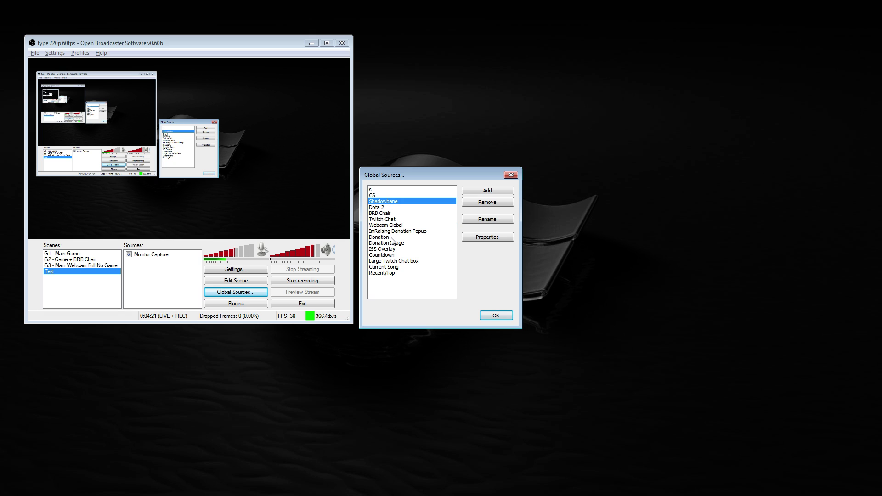
left_click(388, 227)
left_click(391, 209)
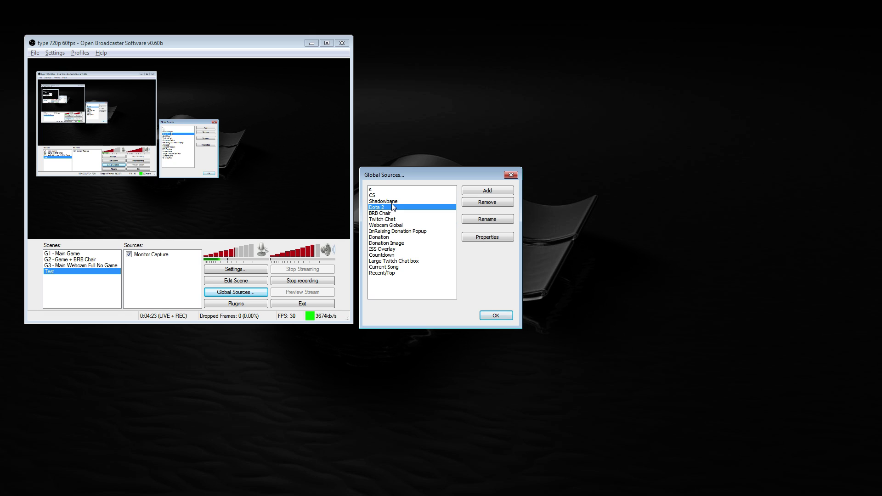
left_click(392, 204)
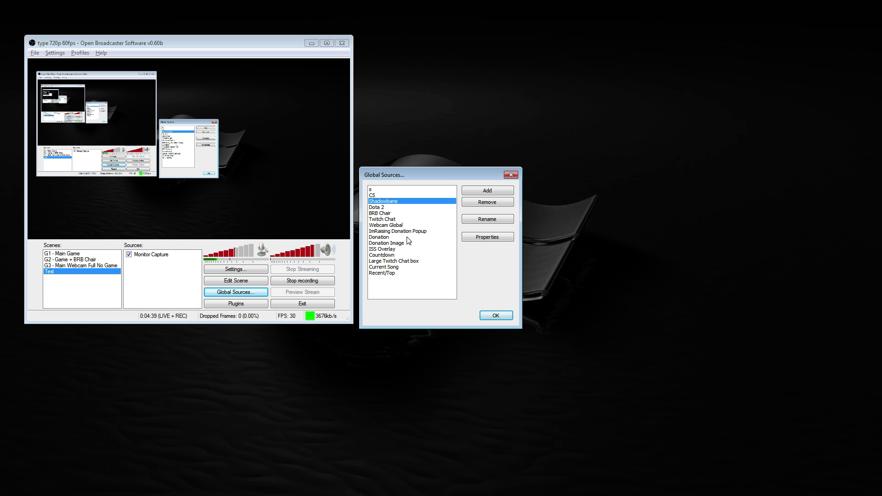
- Close Global Sources and dismiss the Sources list's Add menu without adding anything
left_click(511, 175)
right_click(162, 274)
mouse_move(174, 282)
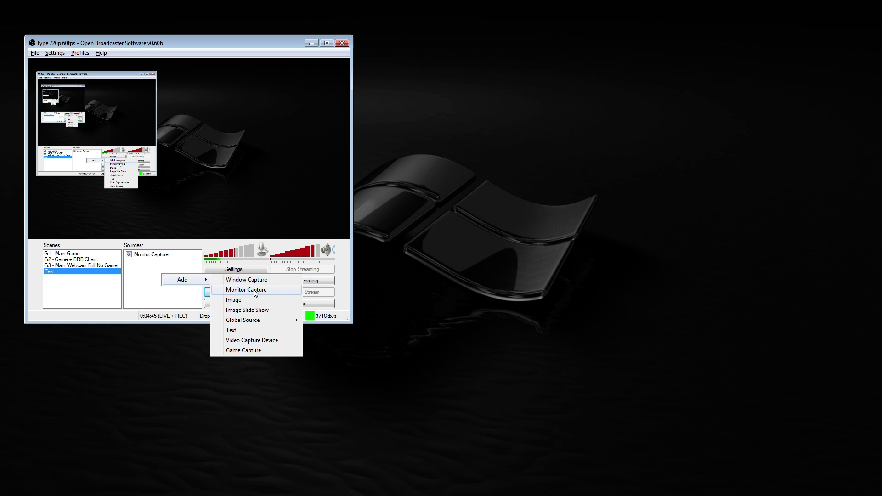
left_click(147, 282)
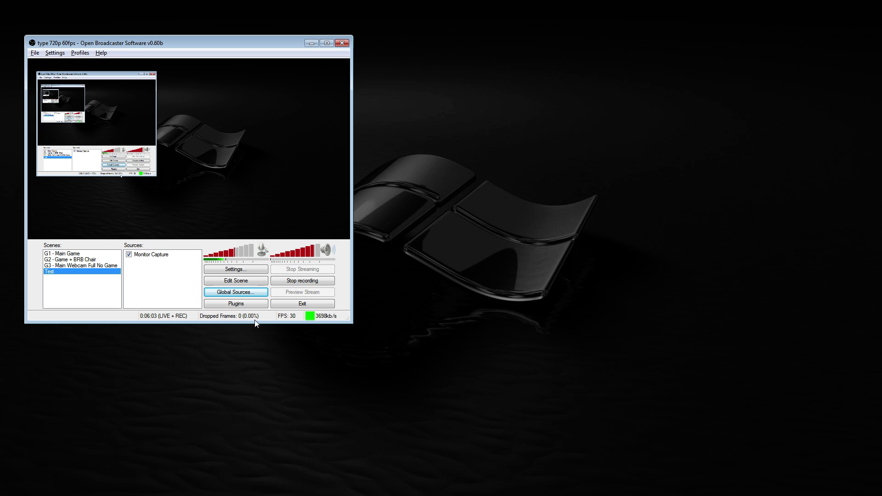
key("alt+Tab")
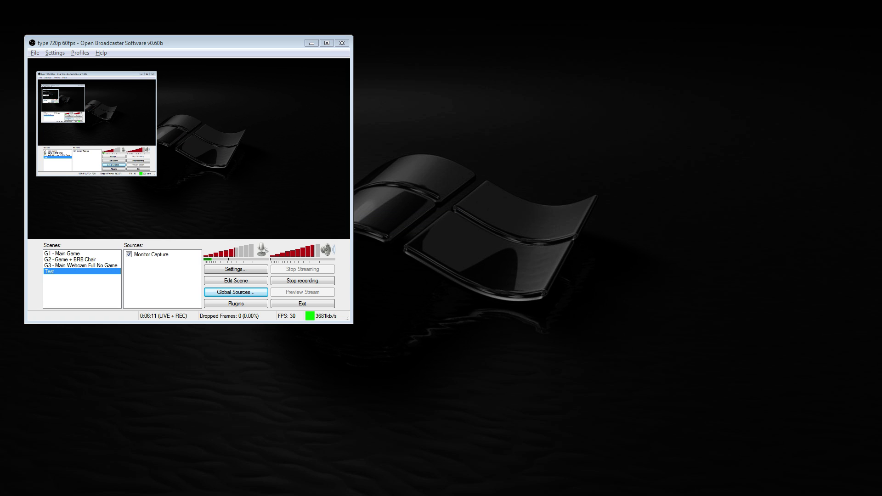
- Reopen Settings on the Encoding page (max bitrate 2500) and place it beside the Speedtest page
key("alt+Tab")
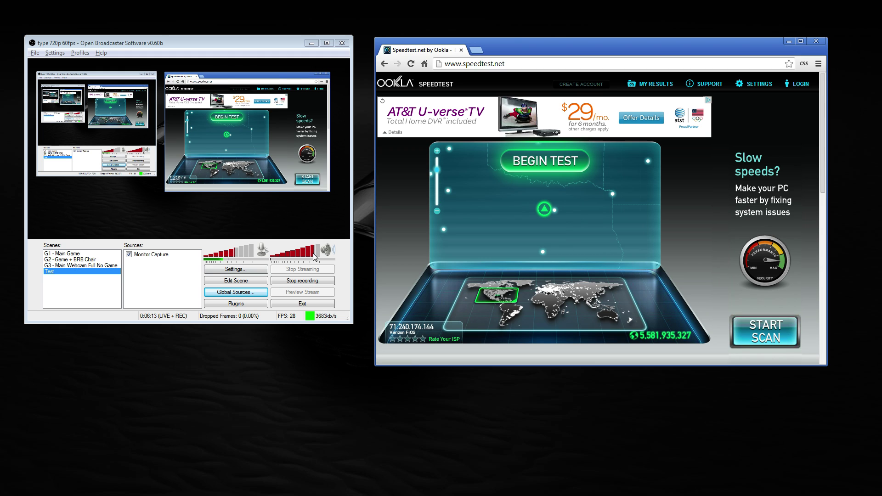
left_click(63, 52)
left_click(64, 62)
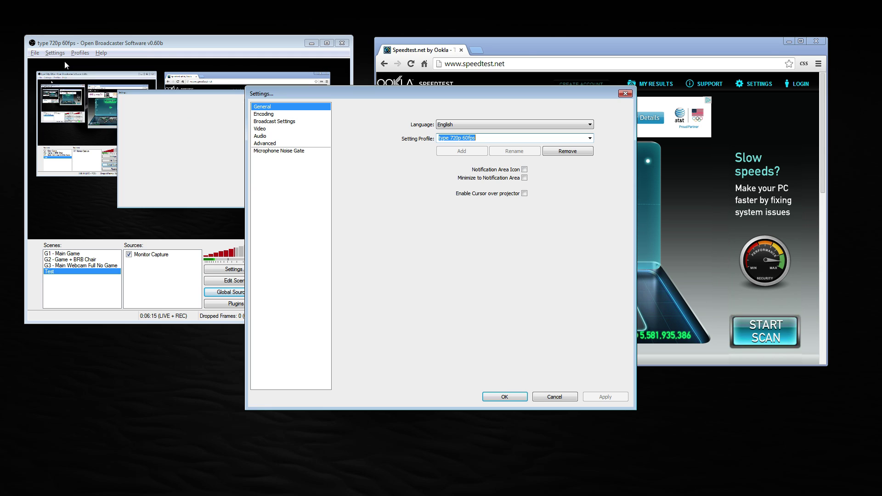
left_click(269, 114)
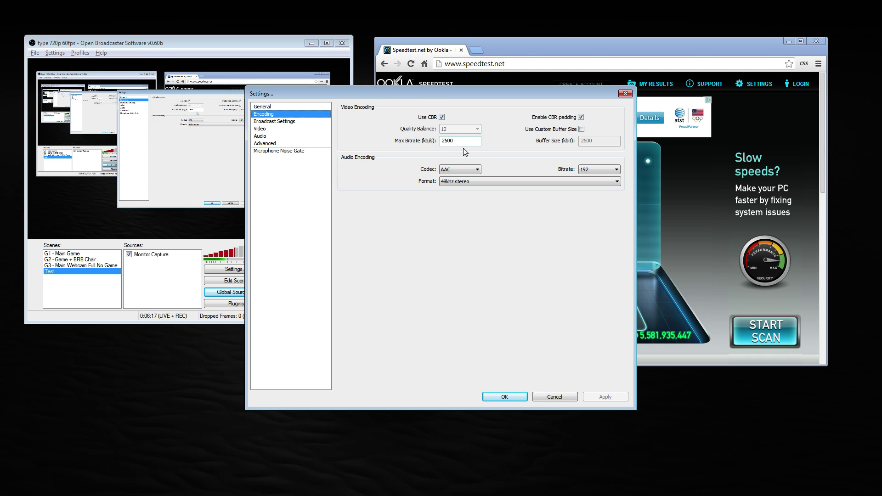
left_click_drag(467, 90, 246, 81)
left_click(564, 45)
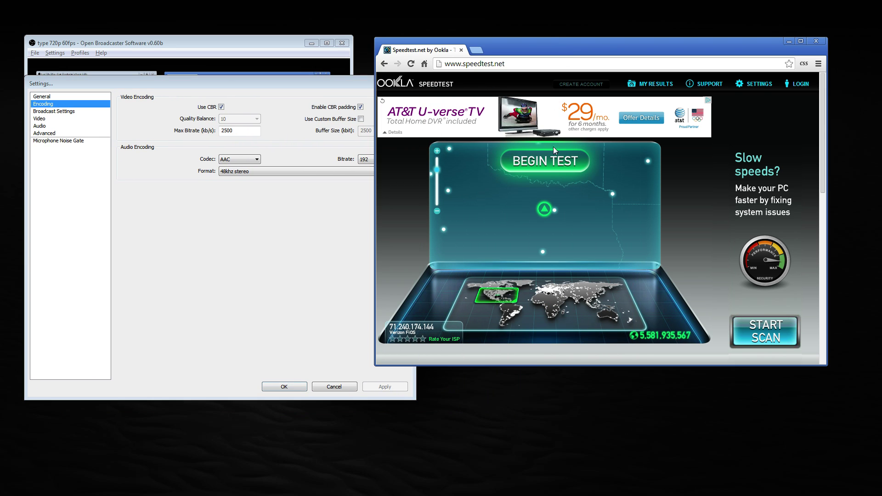
- Start the Speedtest.net connection test with BEGIN TEST
left_click(544, 168)
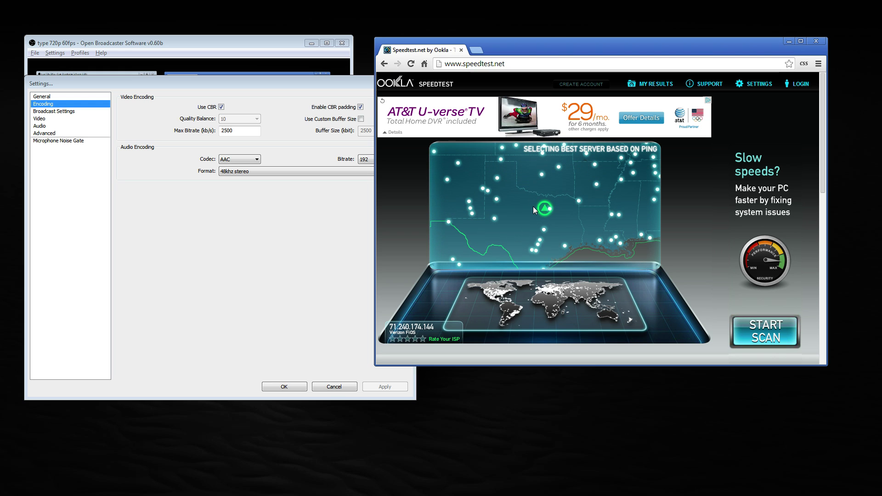